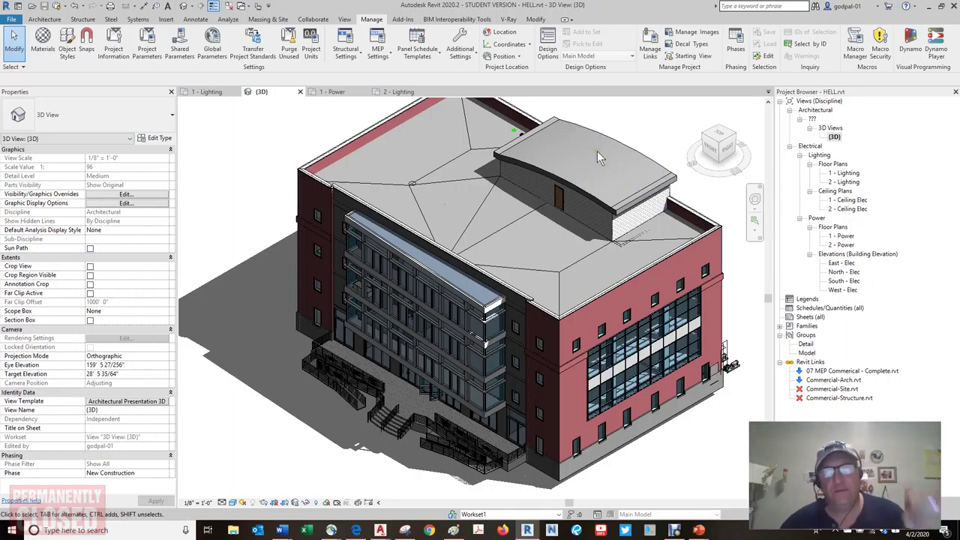
scroll(584, 163, "down", 2)
scroll(584, 163, "down", 1)
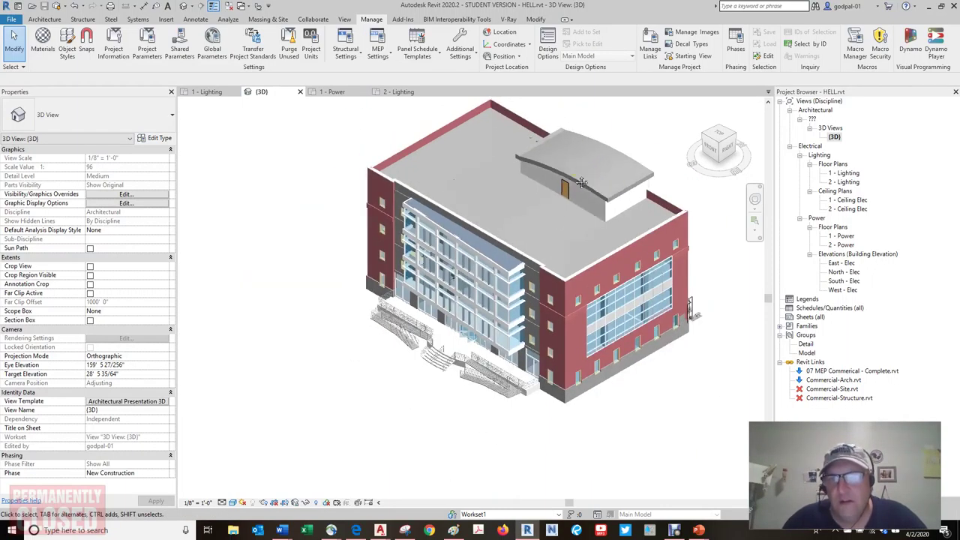
scroll(556, 204, "down", 2)
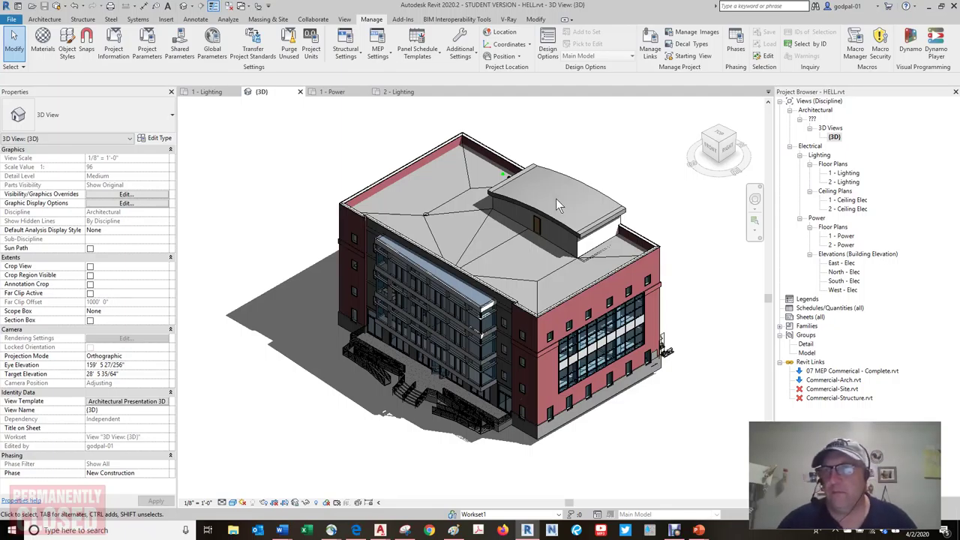
Open the 1 - Power floor plan and draw a 20×8 model-line rectangle above the gridlines
double_click(843, 235)
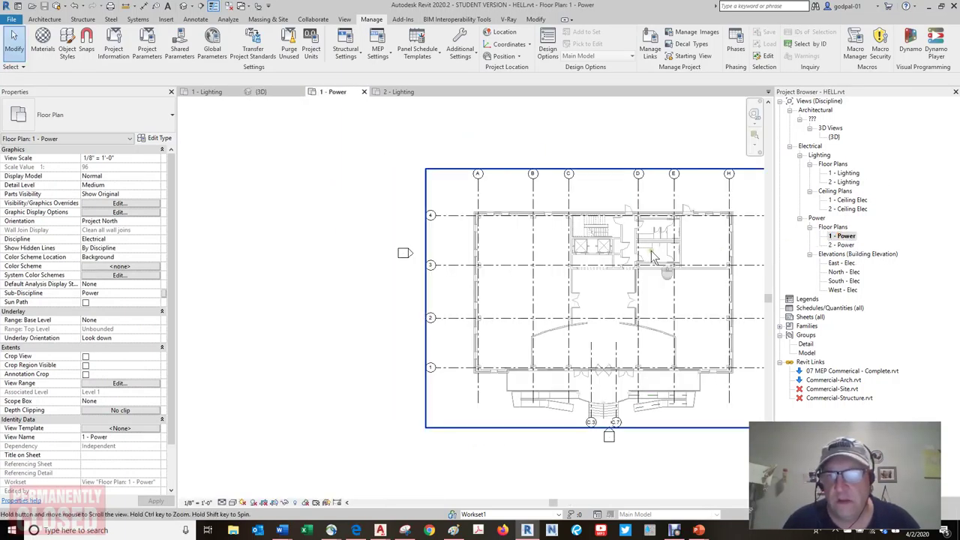
middle_click_drag(653, 259, 536, 257)
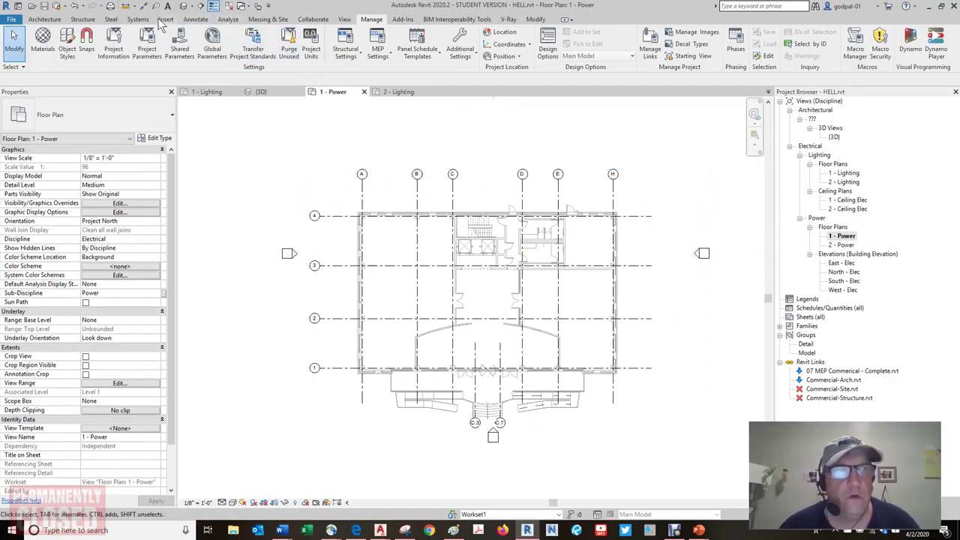
left_click(49, 19)
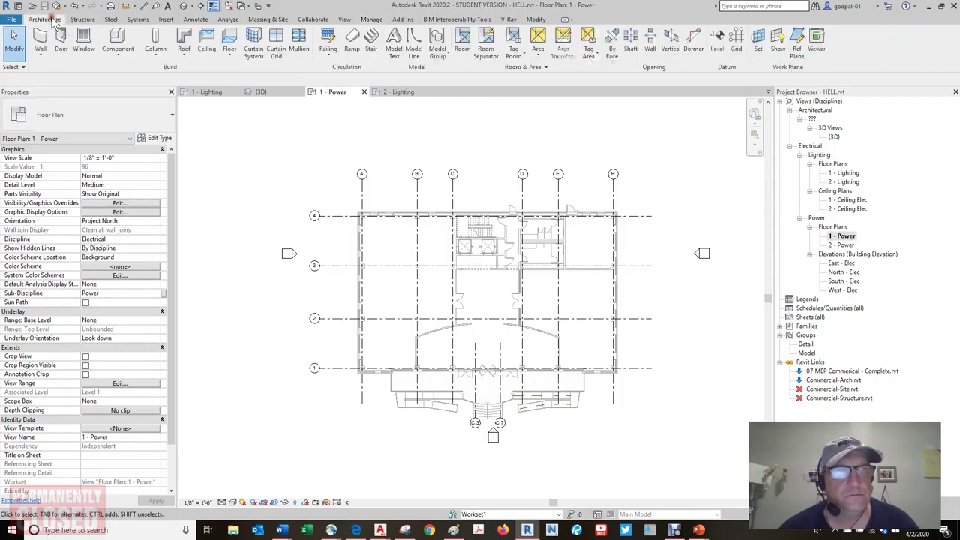
left_click(417, 44)
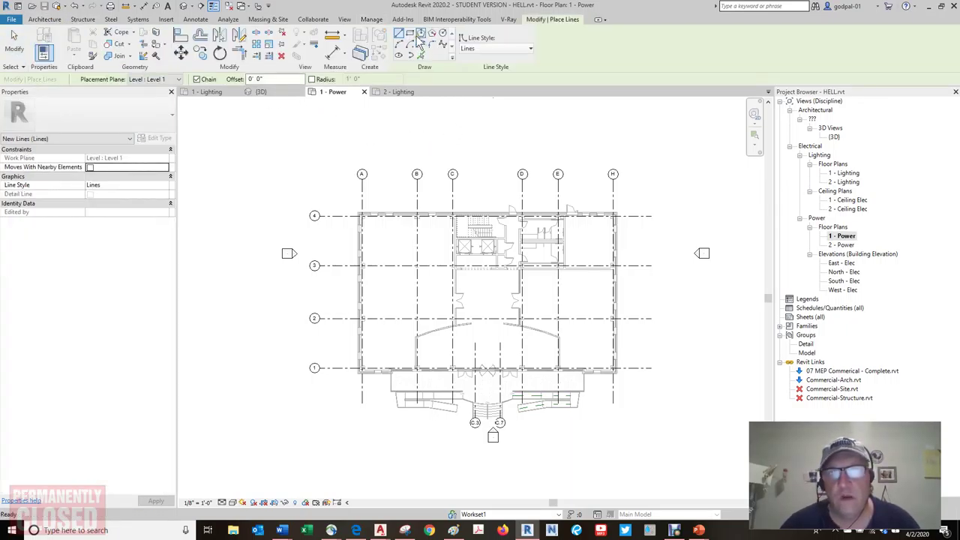
left_click(412, 37)
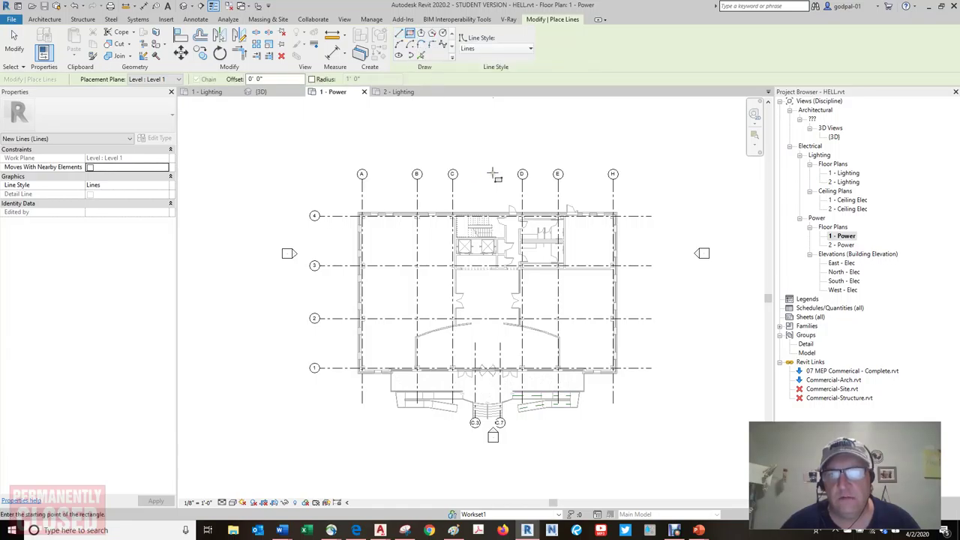
left_click(451, 119)
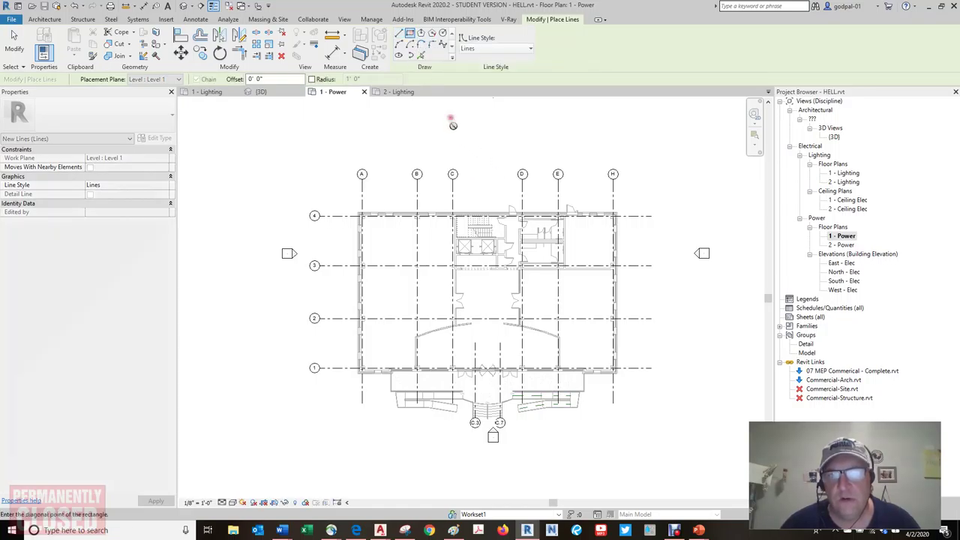
left_click(500, 151)
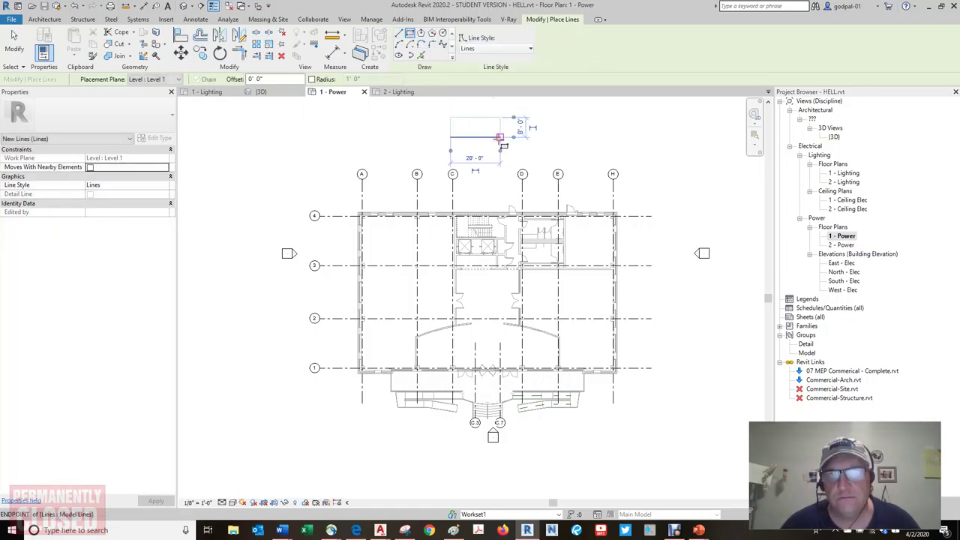
left_click(15, 39)
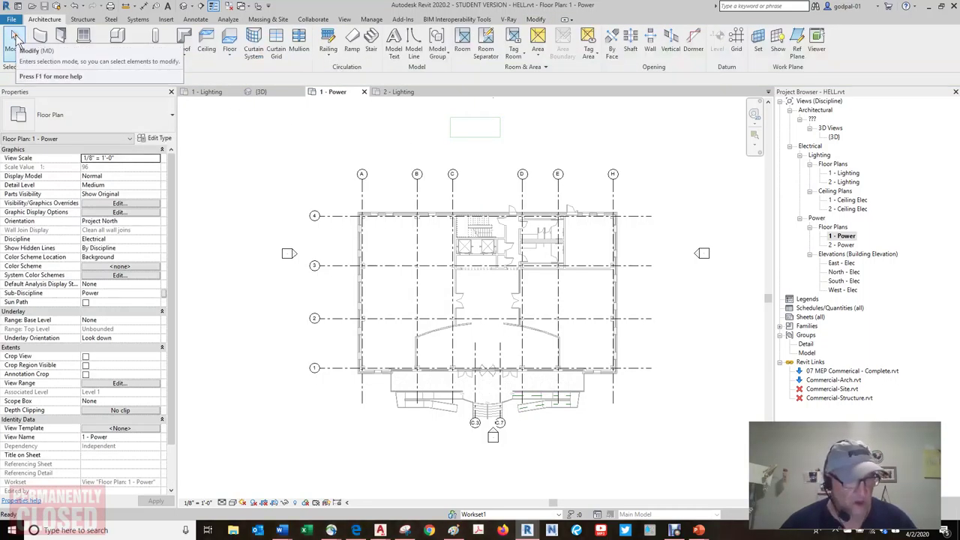
mouse_move(15, 42)
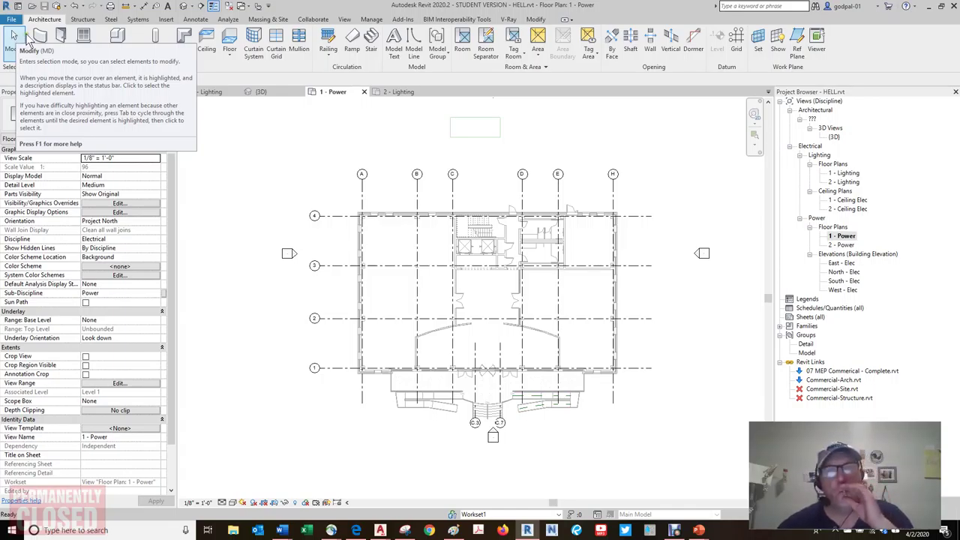
Select all four model lines of the rectangle as a chain
left_click(19, 33)
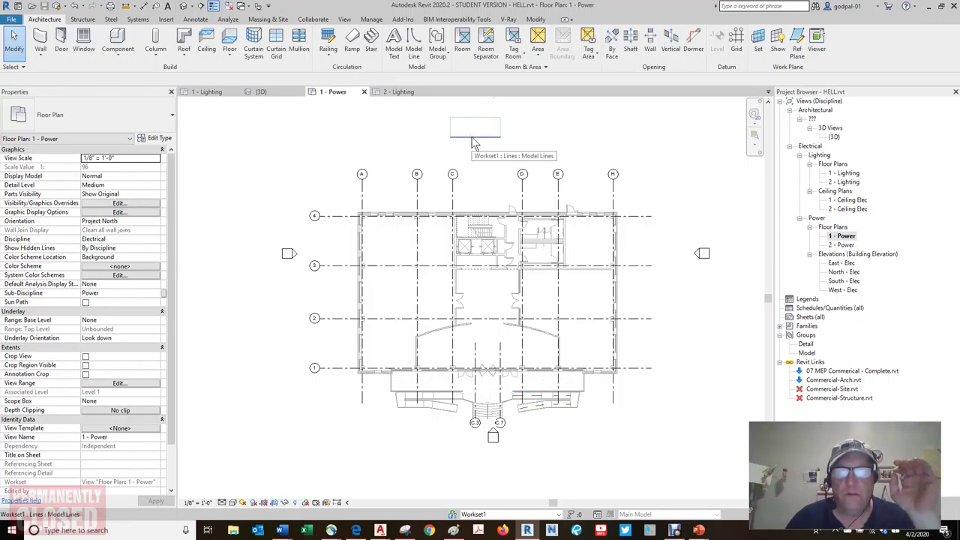
left_click_drag(440, 107, 523, 153)
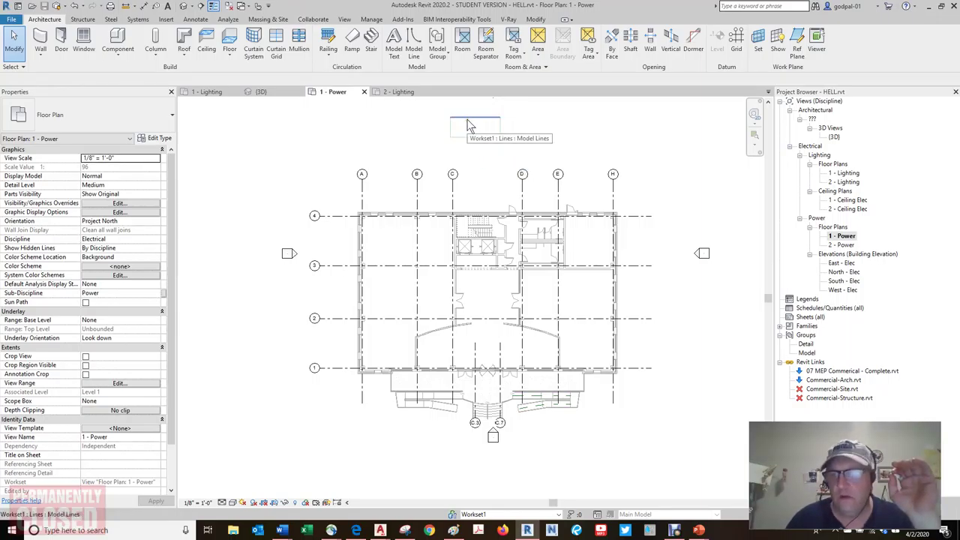
left_click_drag(437, 108, 522, 173)
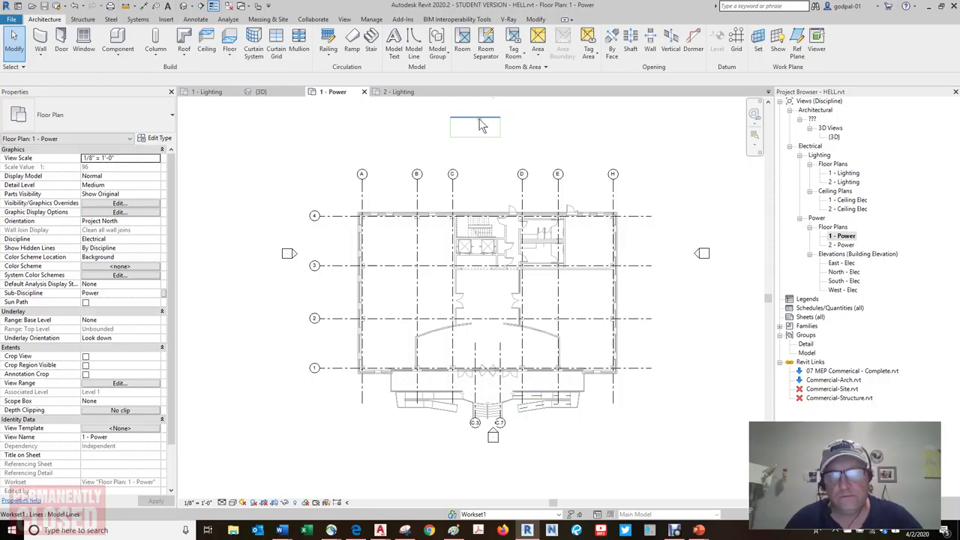
key("Tab")
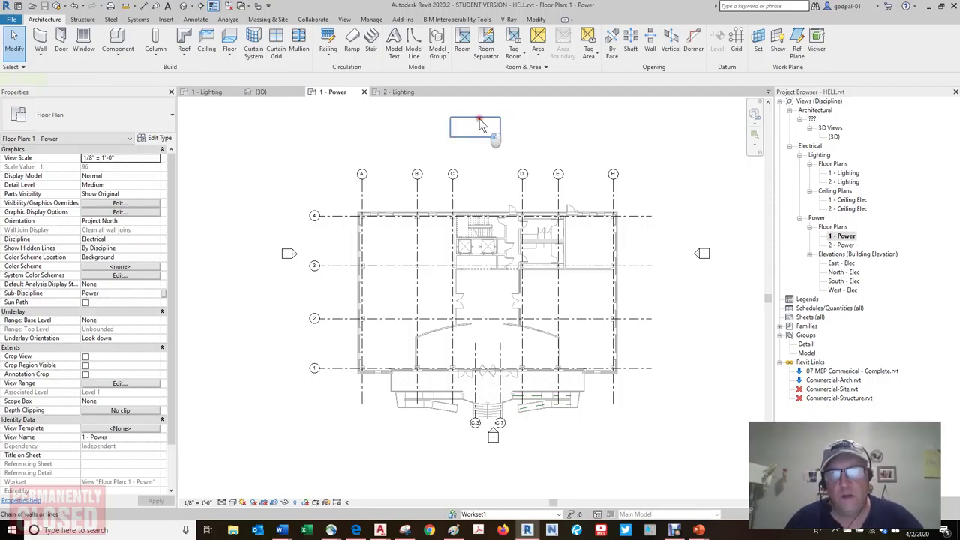
left_click(482, 126)
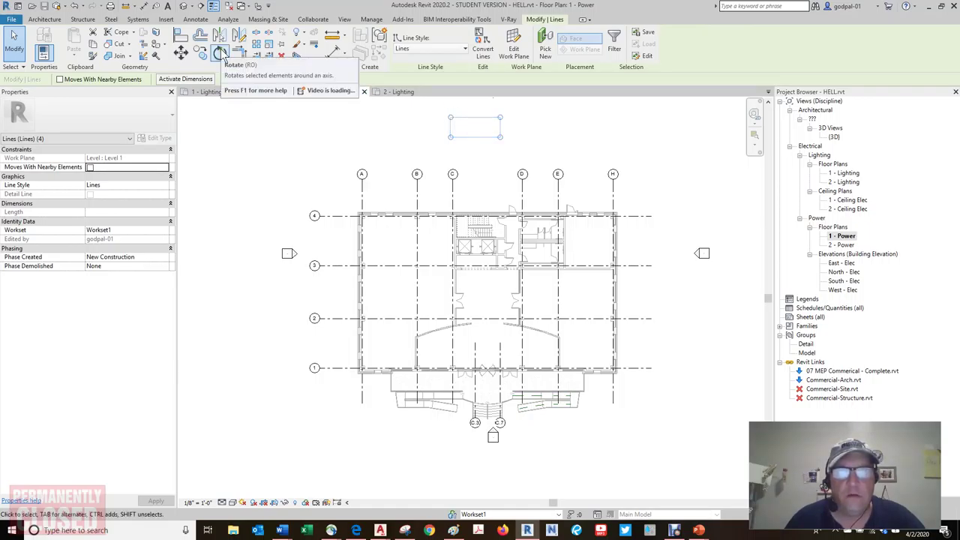
Rotate the selected rectangle roughly 30 degrees, then clear the selection
left_click(222, 54)
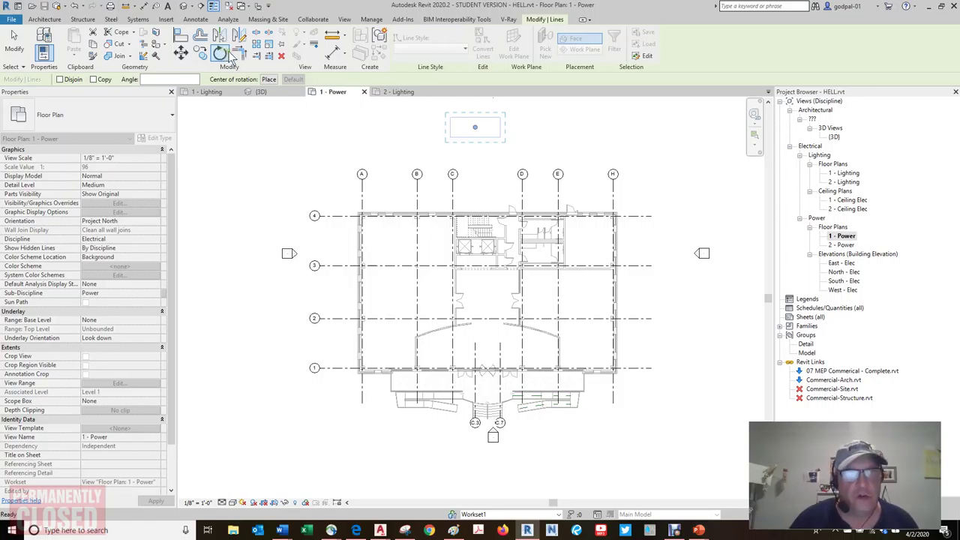
mouse_move(208, 92)
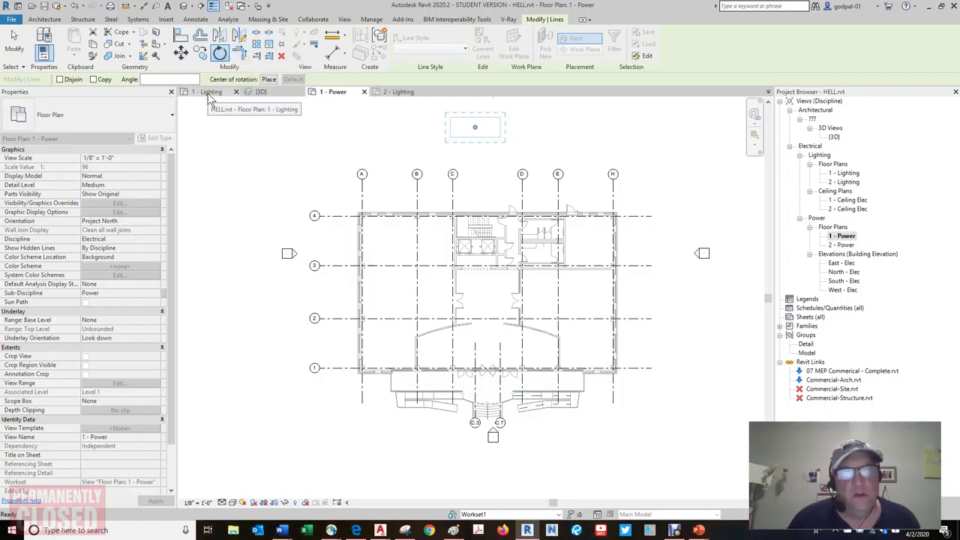
left_click(142, 78)
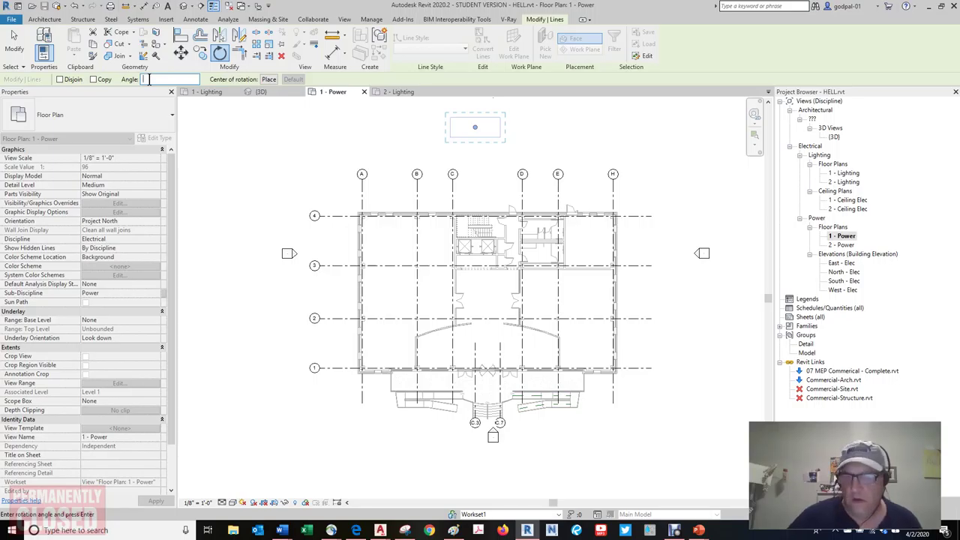
type("45")
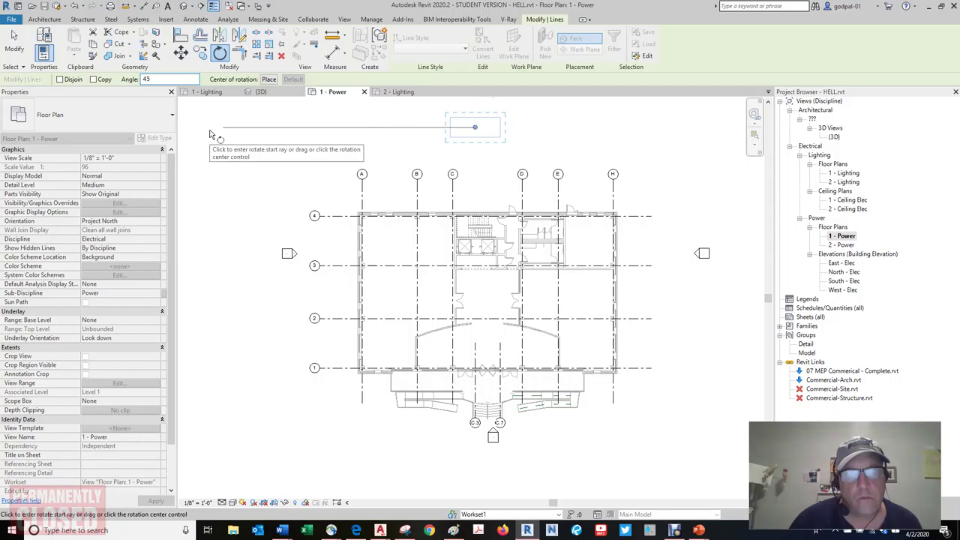
left_click(211, 135)
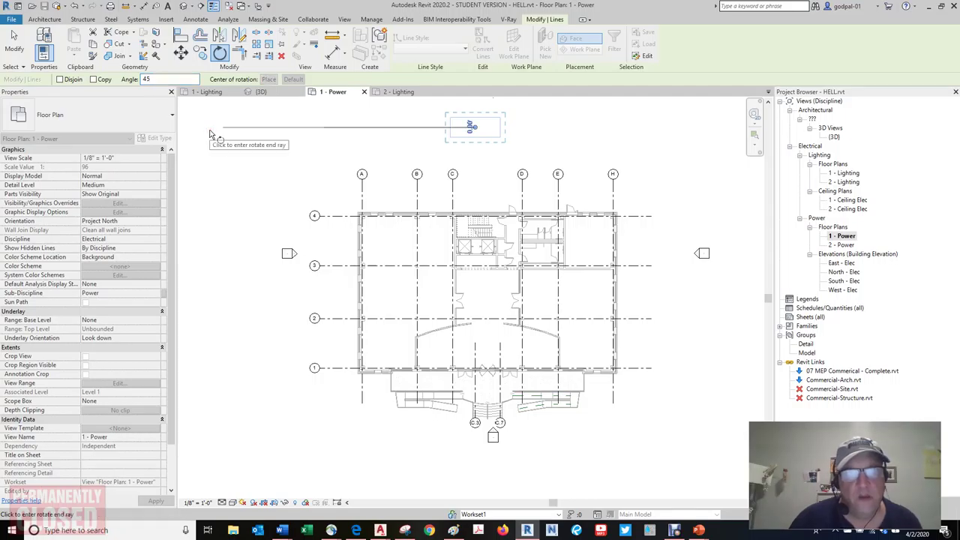
middle_click_drag(219, 137, 261, 206)
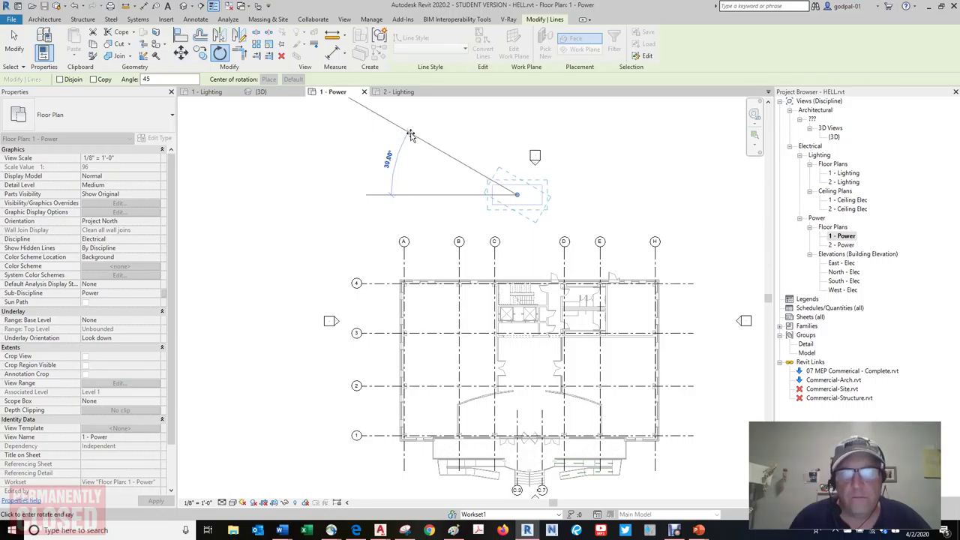
left_click(410, 134)
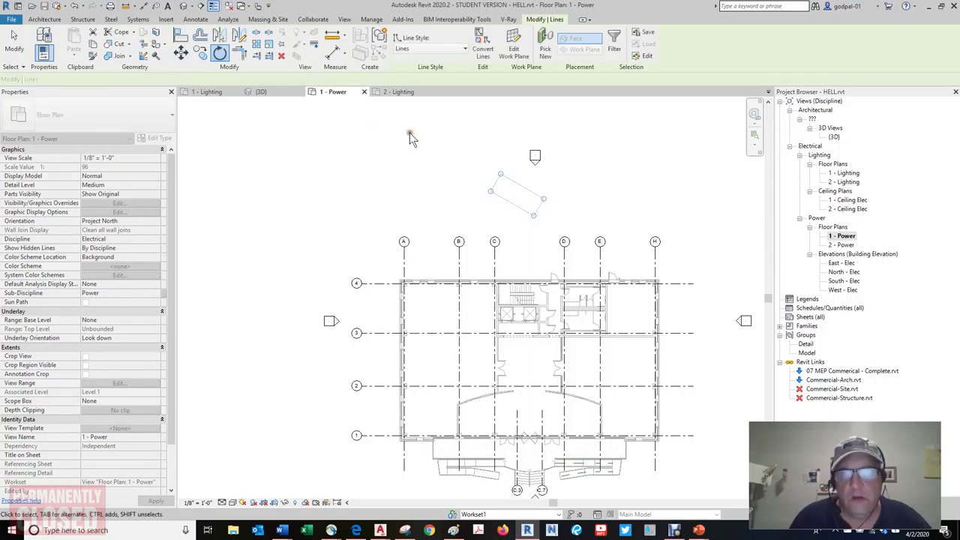
key("Escape")
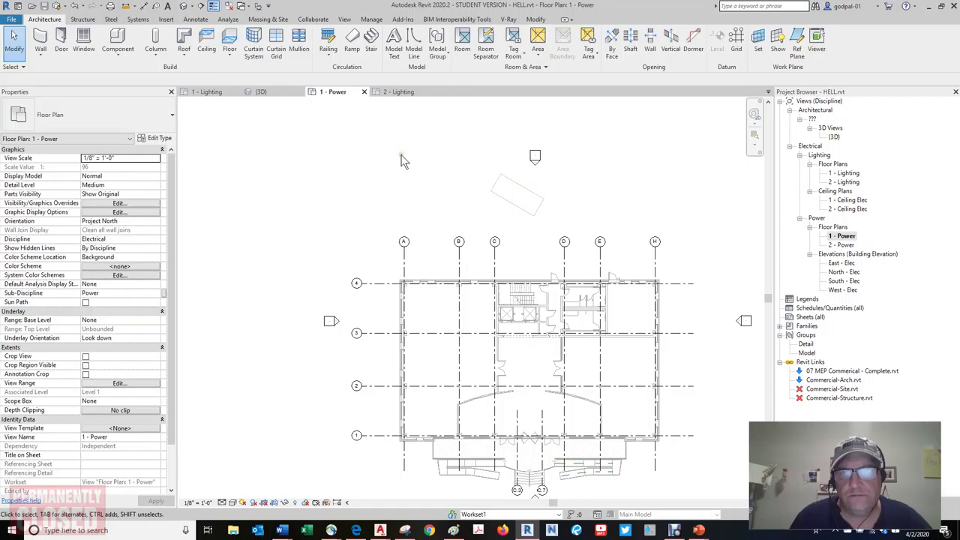
Undo the rectangle's rotation and select one of its lines
left_click(75, 6)
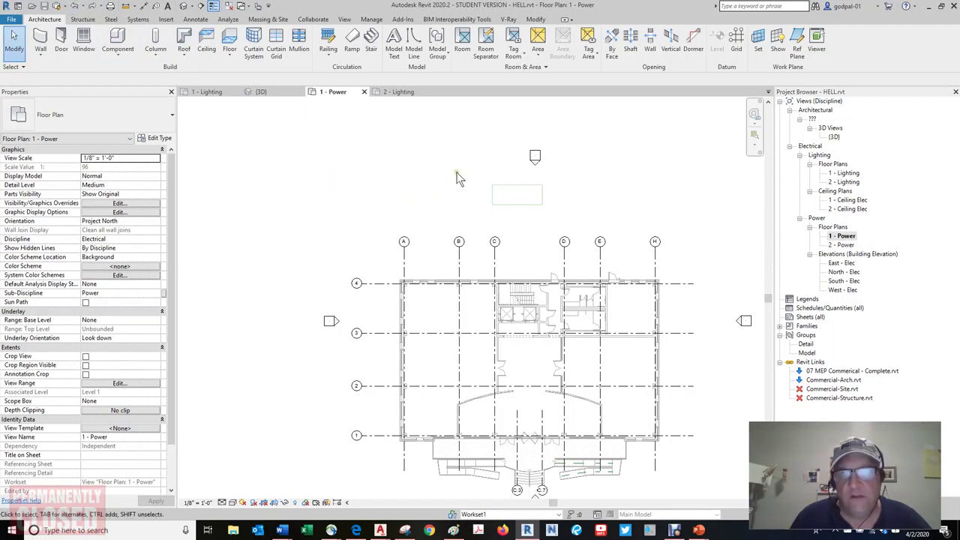
left_click(492, 198)
key("Tab")
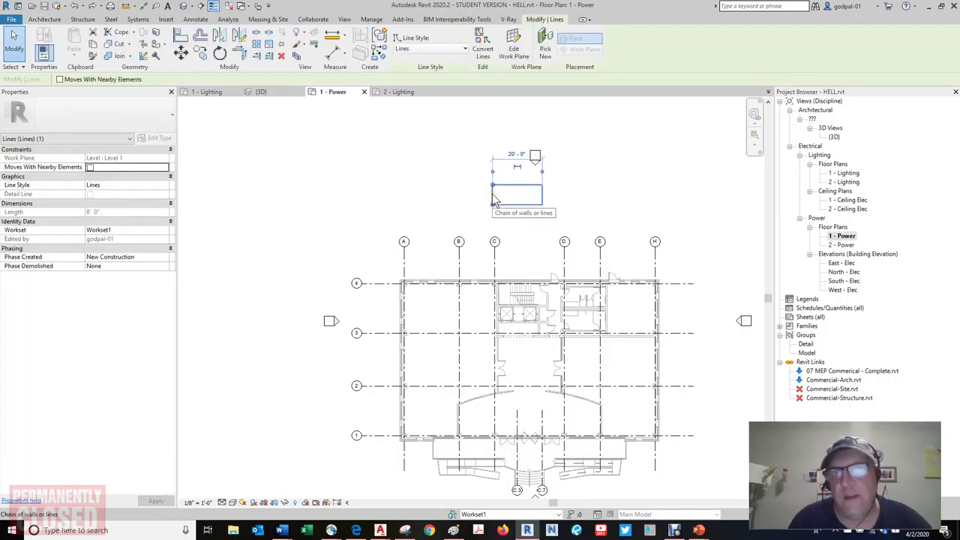
left_click(493, 201)
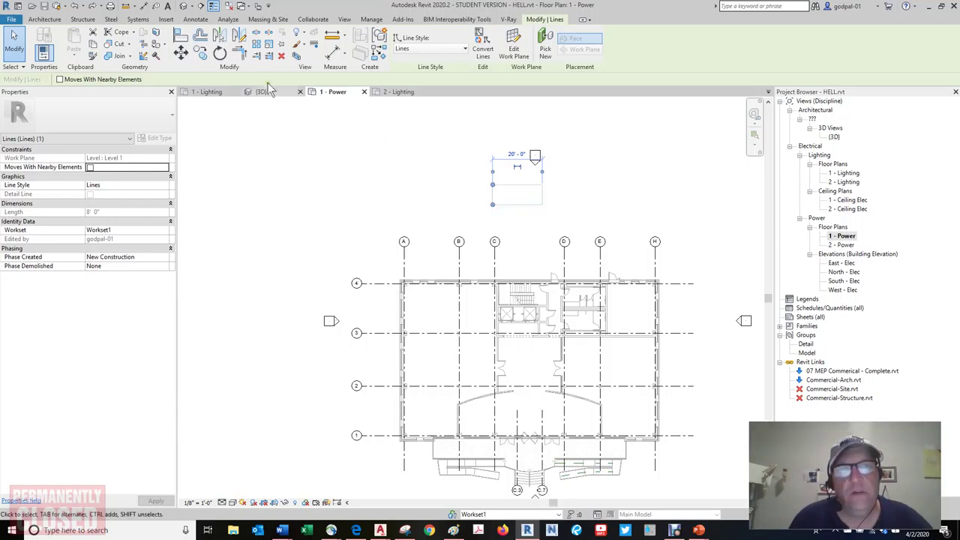
Rotate that single line 180 degrees about its endpoint, leaving a skewed outline
left_click(220, 54)
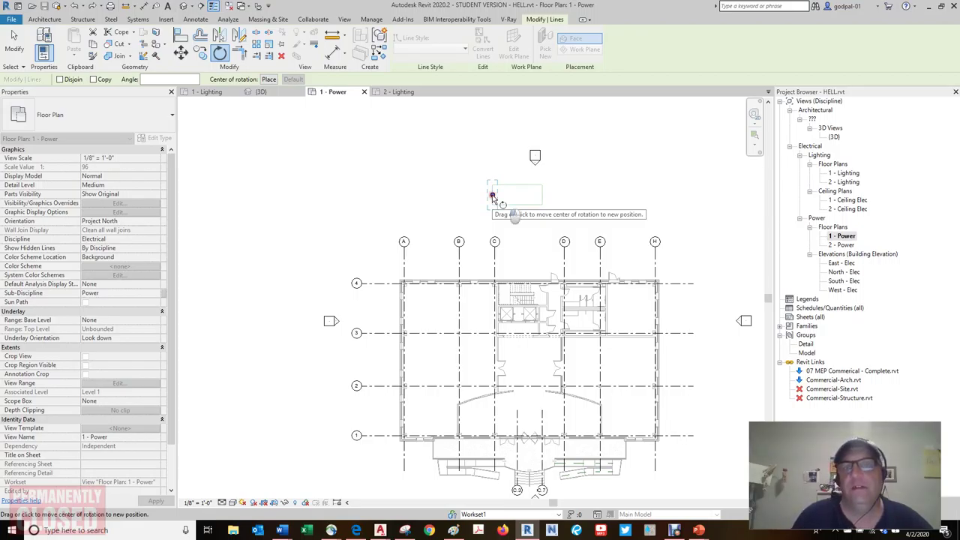
left_click_drag(493, 196, 517, 205)
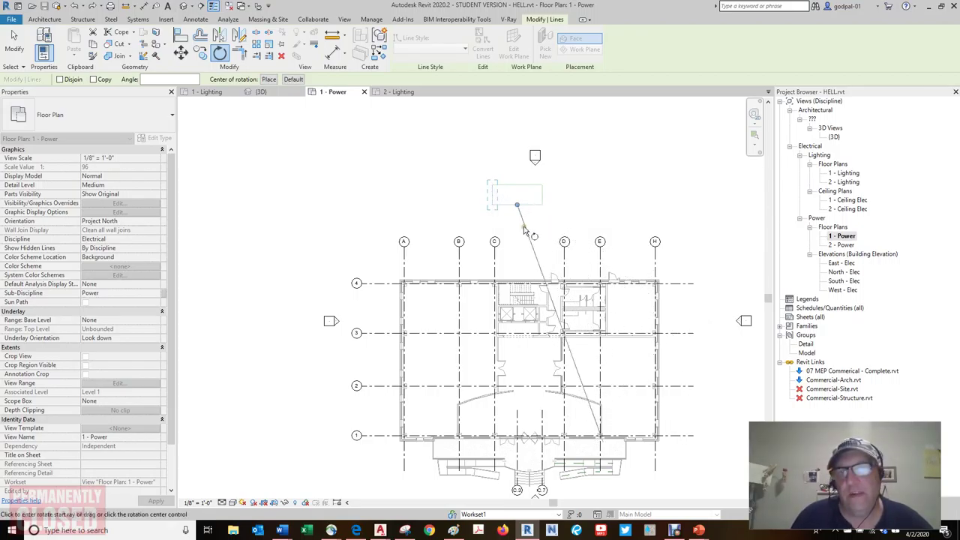
left_click(518, 229)
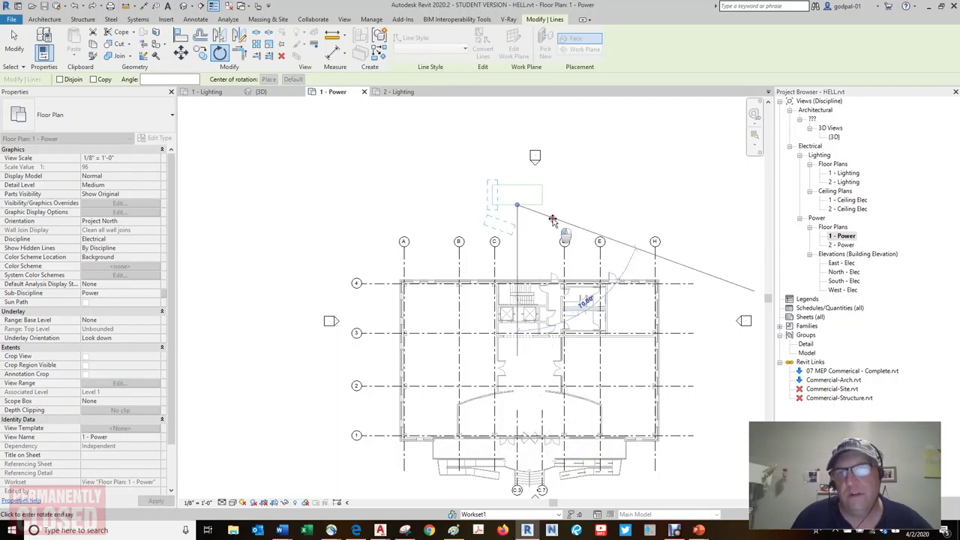
type("180")
key("Return")
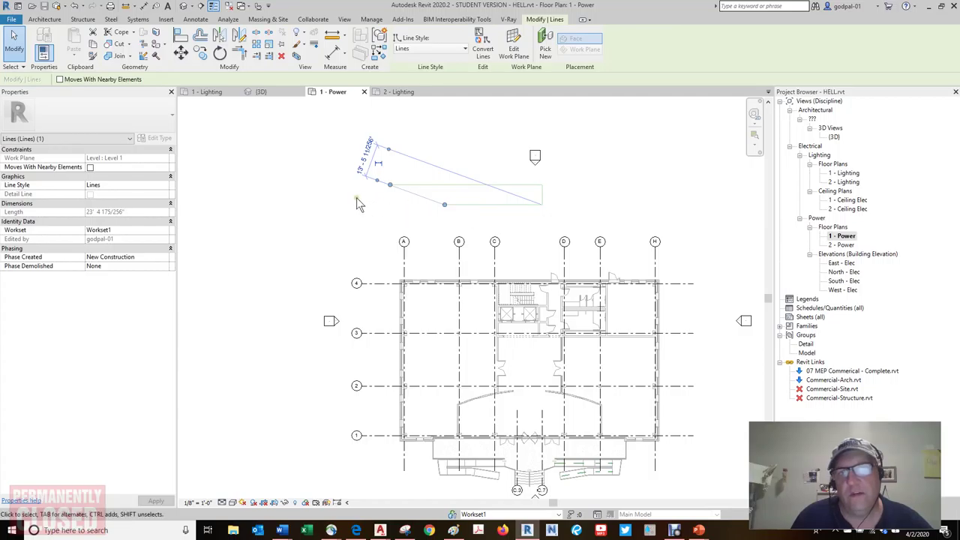
left_click(357, 199)
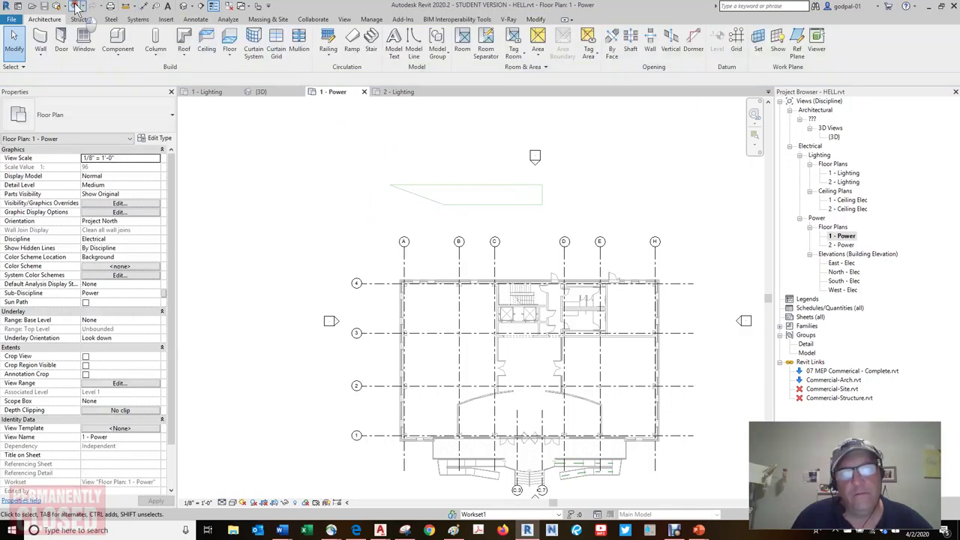
Select the rectangle's full chain of four lines
left_click_drag(454, 167, 578, 229)
key("Tab")
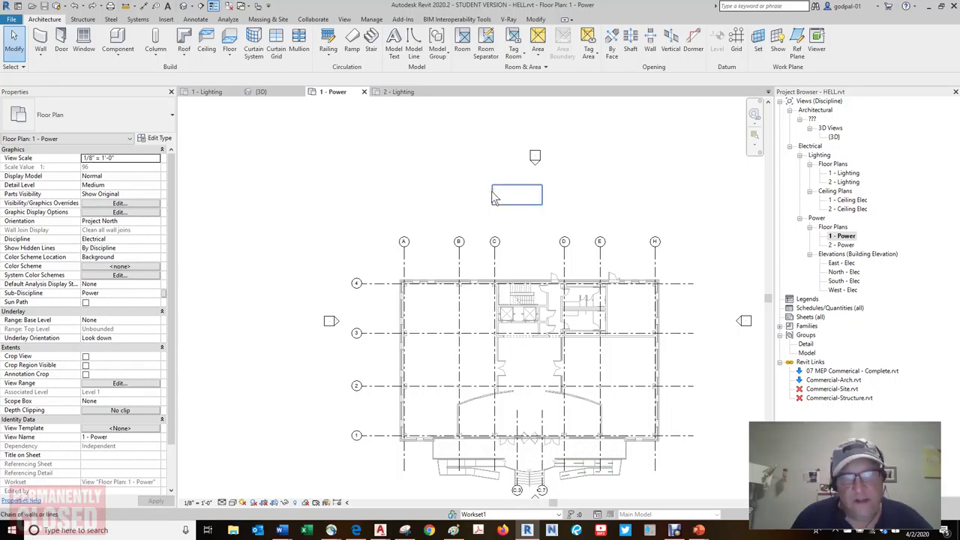
left_click(493, 194)
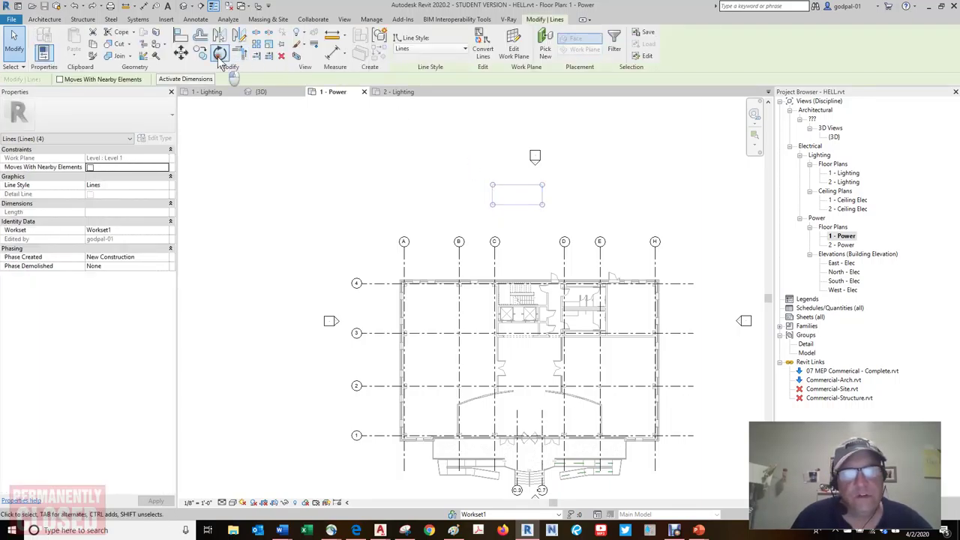
Rotate the rectangle 45° about its top-right corner, then deselect
left_click(219, 53)
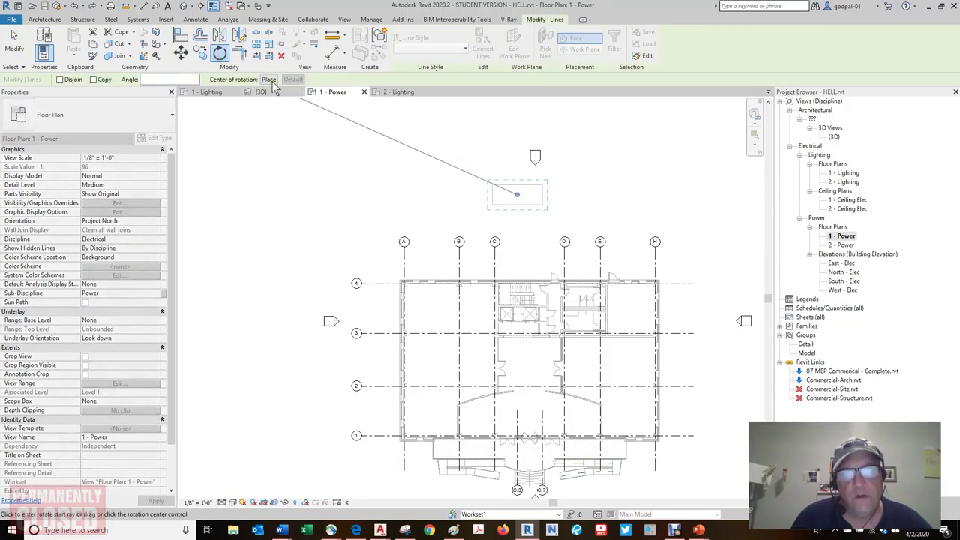
left_click(268, 79)
left_click(542, 184)
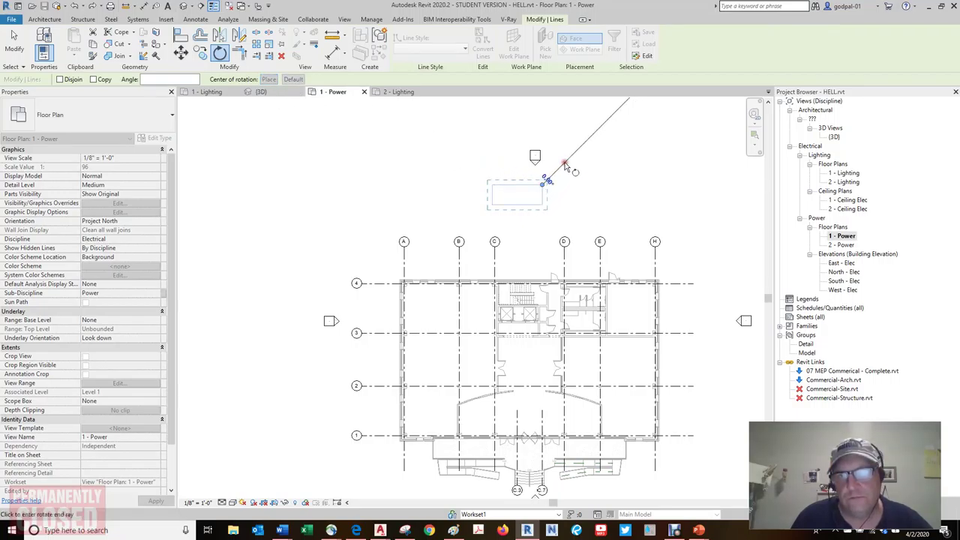
left_click(554, 172)
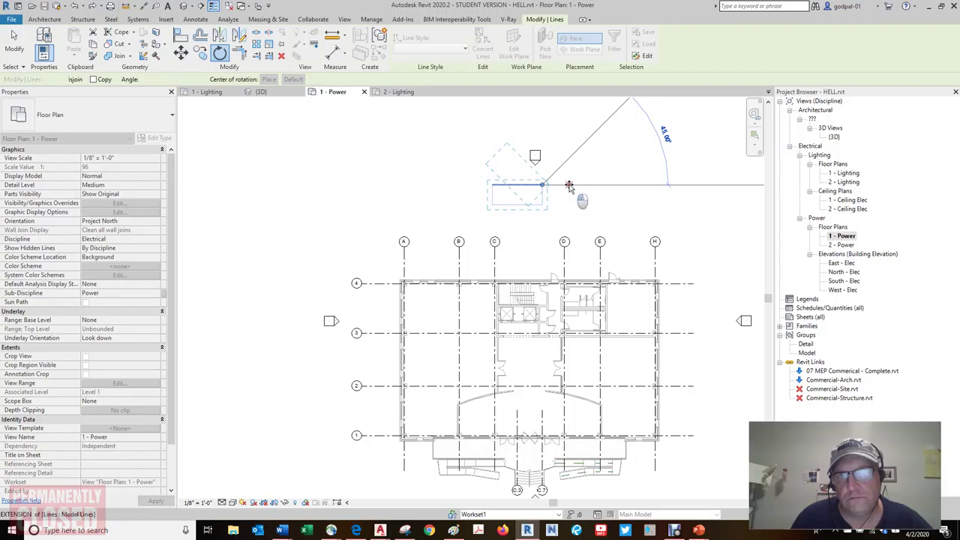
left_click(571, 187)
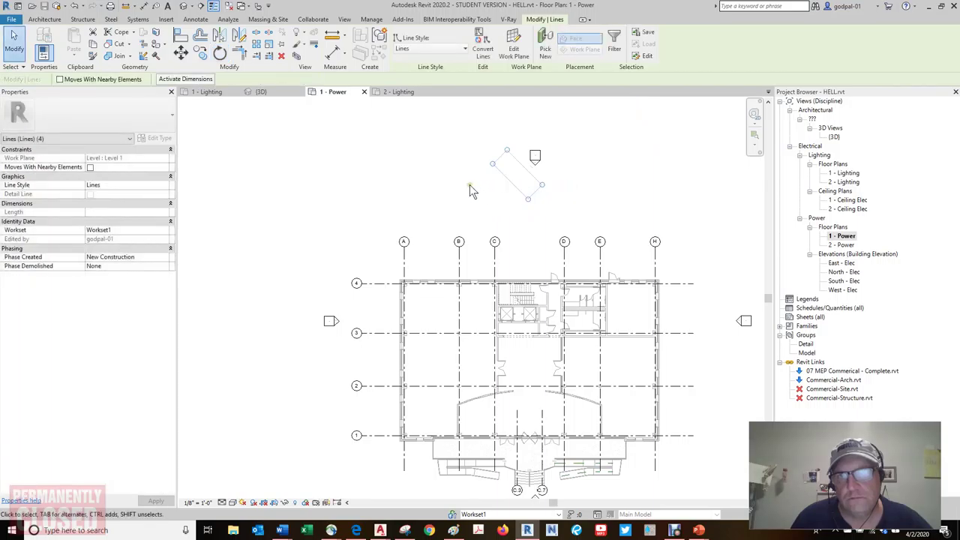
left_click(13, 37)
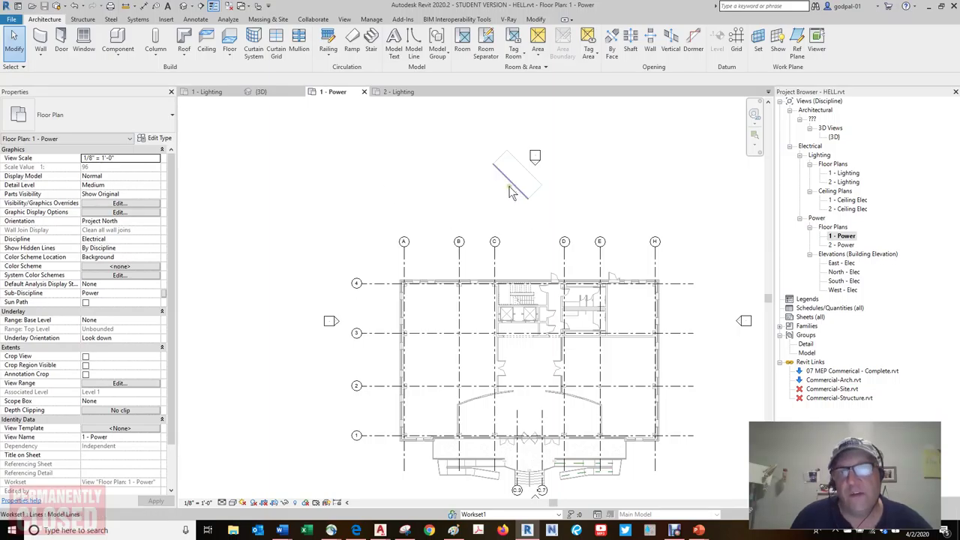
left_click_drag(483, 141, 530, 212)
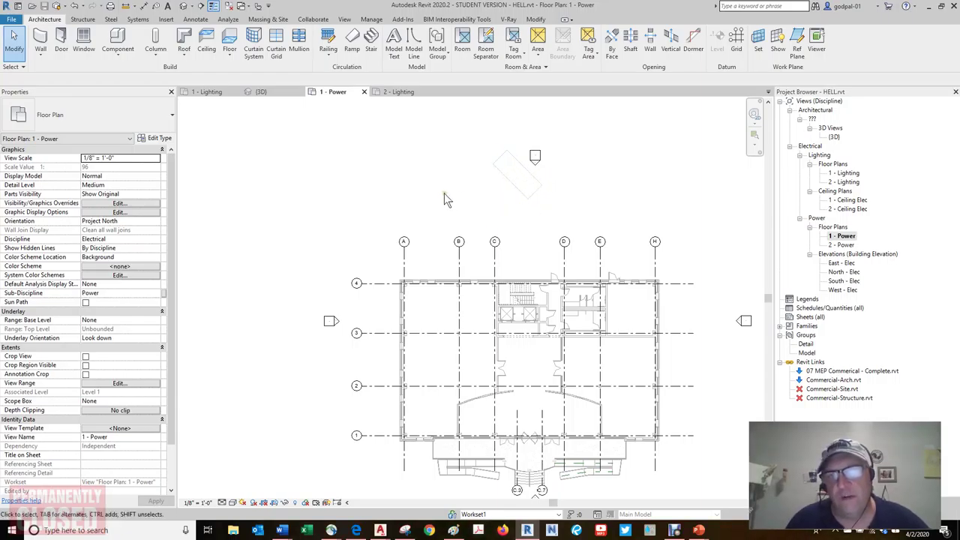
Select the four-line chain of the 45°-rotated rectangle using Tab
middle_click_drag(460, 204, 394, 179)
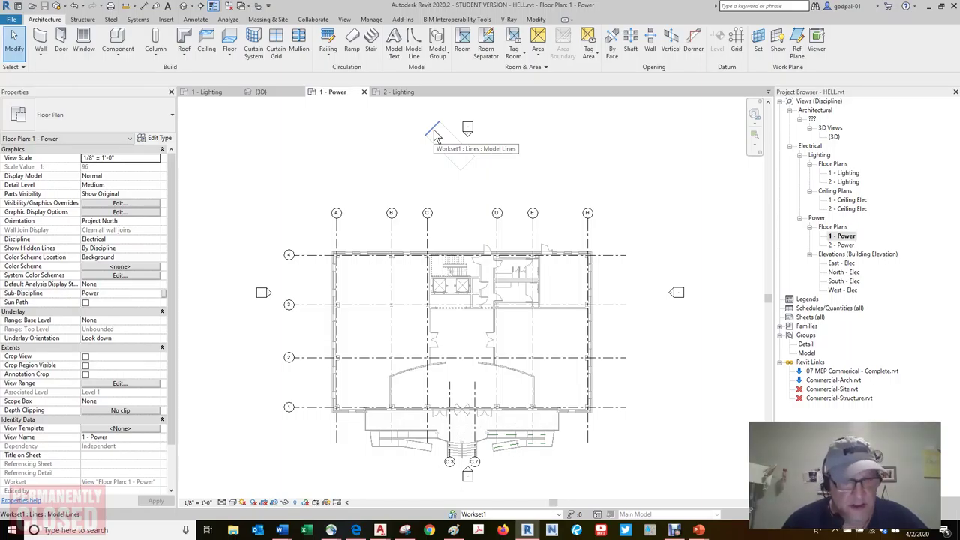
key("Tab")
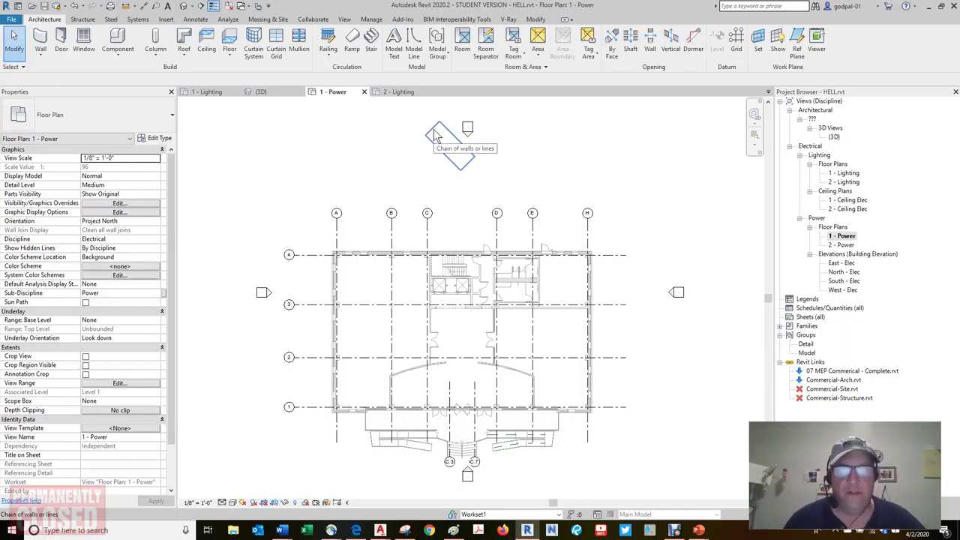
left_click(434, 131)
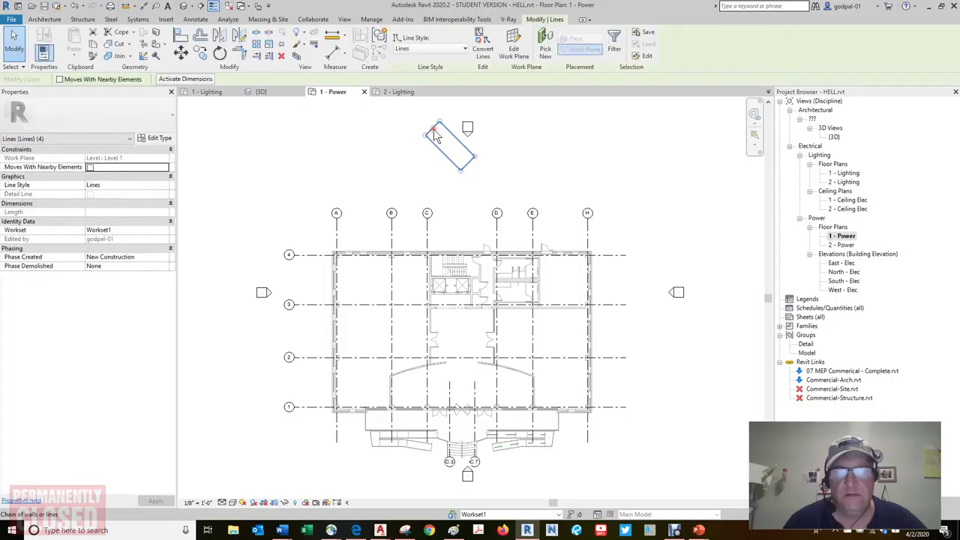